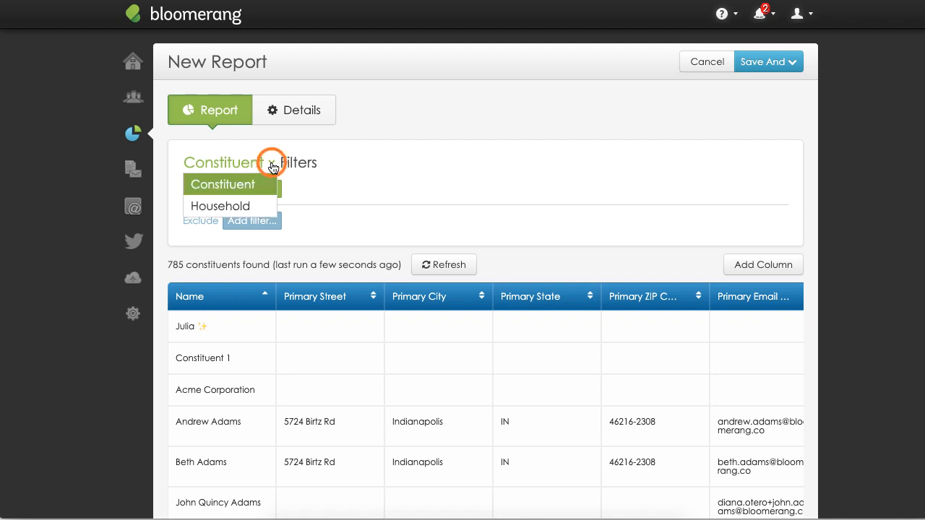
- Switch the report to Household filters and add an exclude filter for constituents that have no phone numbers
left_click(254, 204)
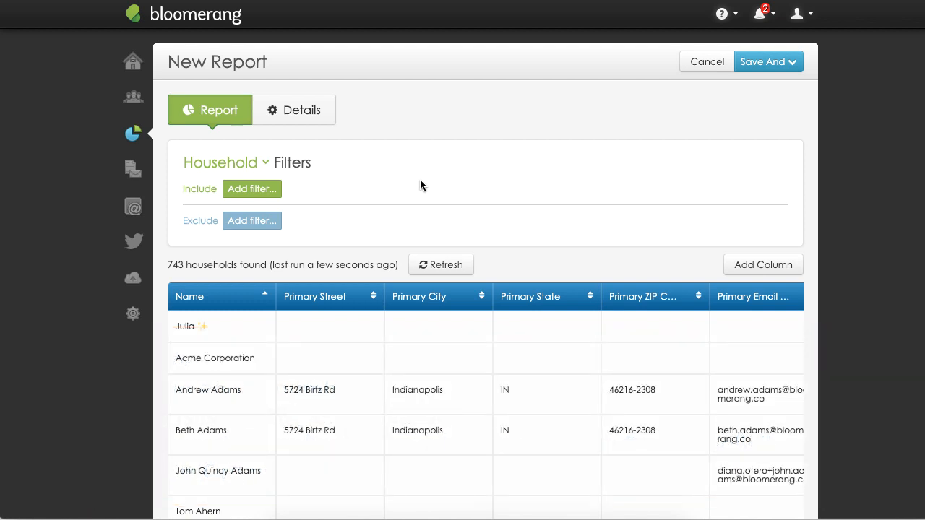
left_click(264, 223)
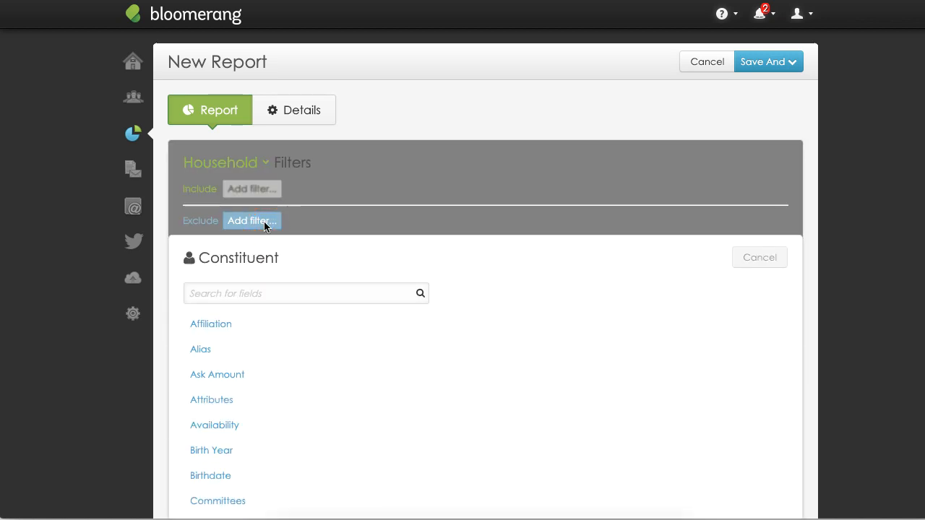
type("has phone")
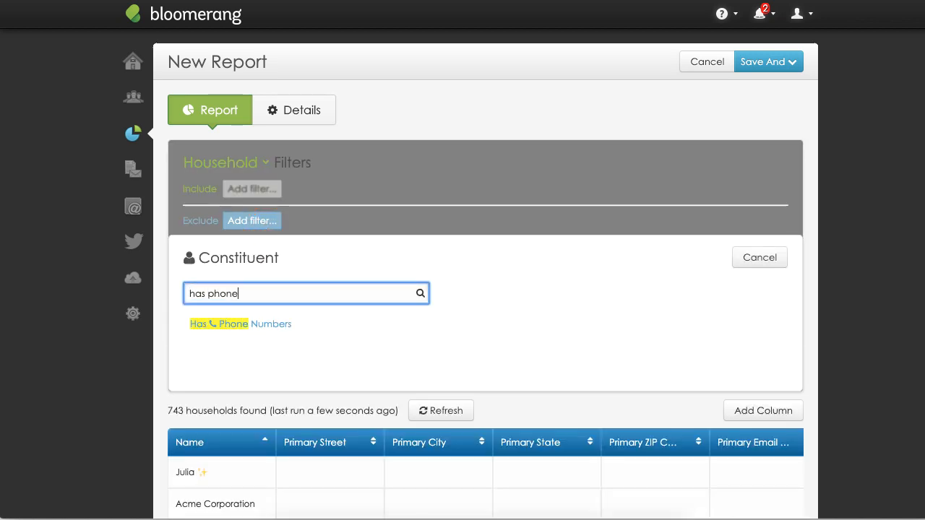
left_click(281, 324)
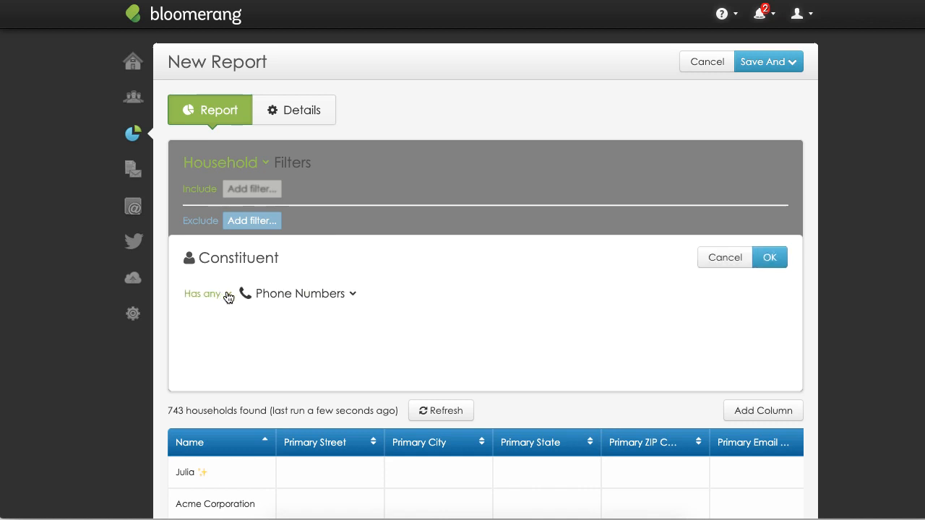
left_click(227, 295)
left_click(227, 360)
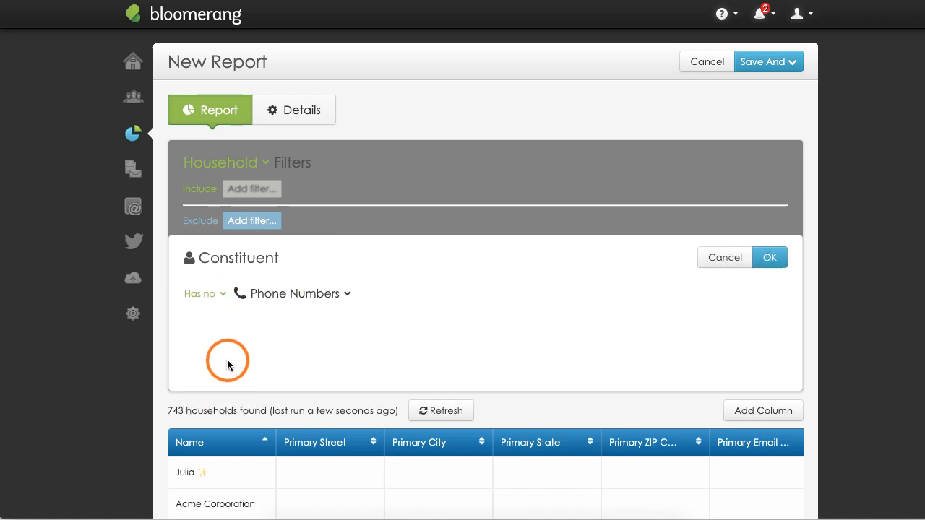
left_click(772, 258)
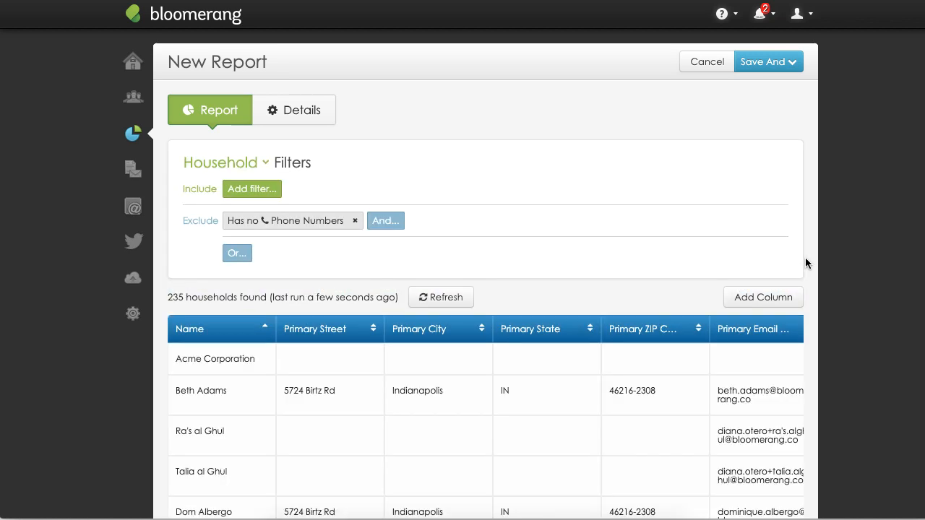
- Add an alternative (OR) exclude filter for constituents whose Status is Inactive or Deceased
left_click(242, 255)
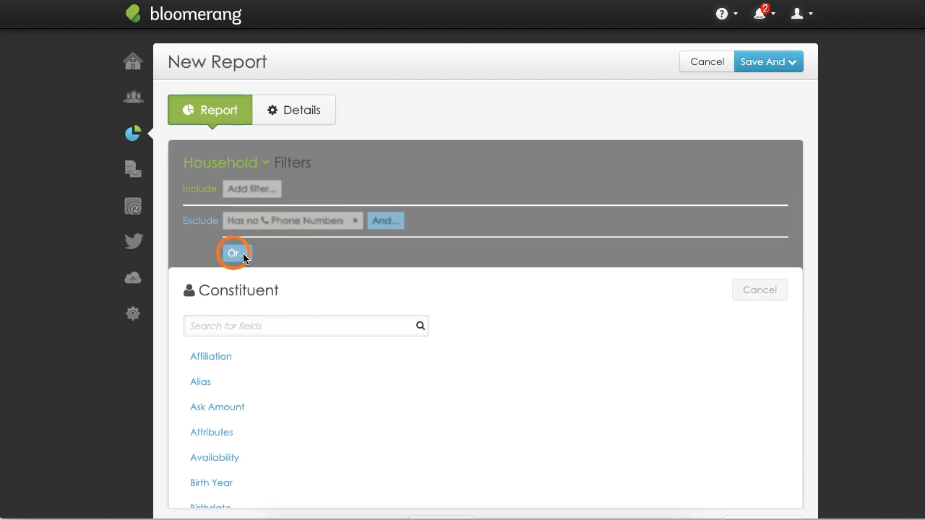
type("s")
key("BackSpace")
type("Statu")
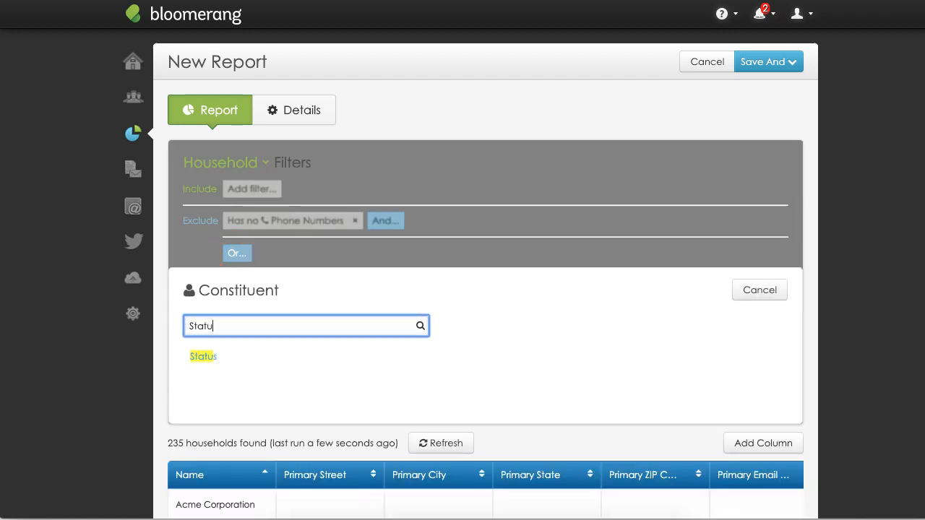
type("s")
left_click(203, 356)
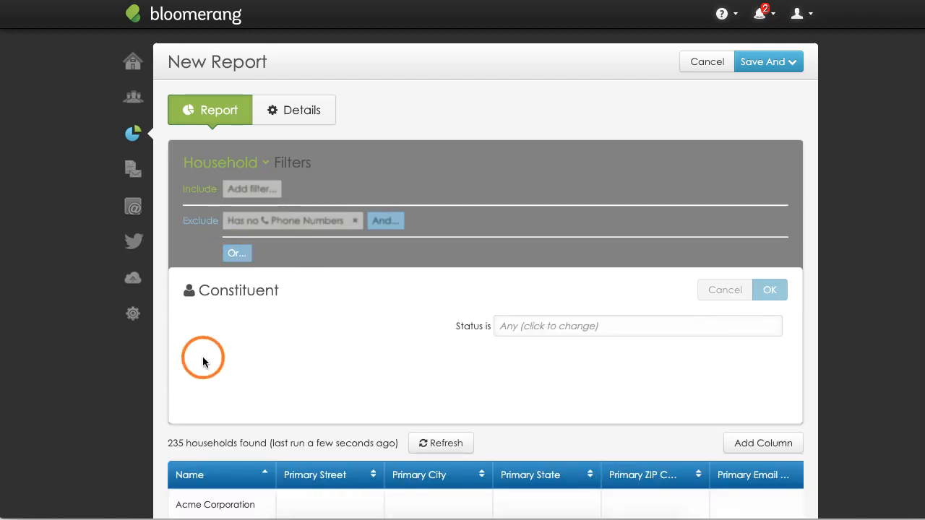
left_click(318, 321)
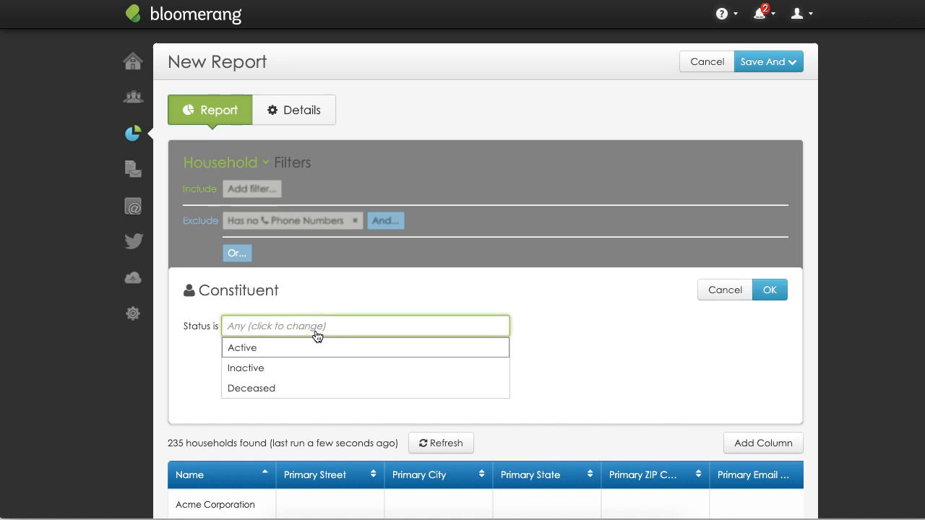
left_click(325, 370)
left_click(324, 370)
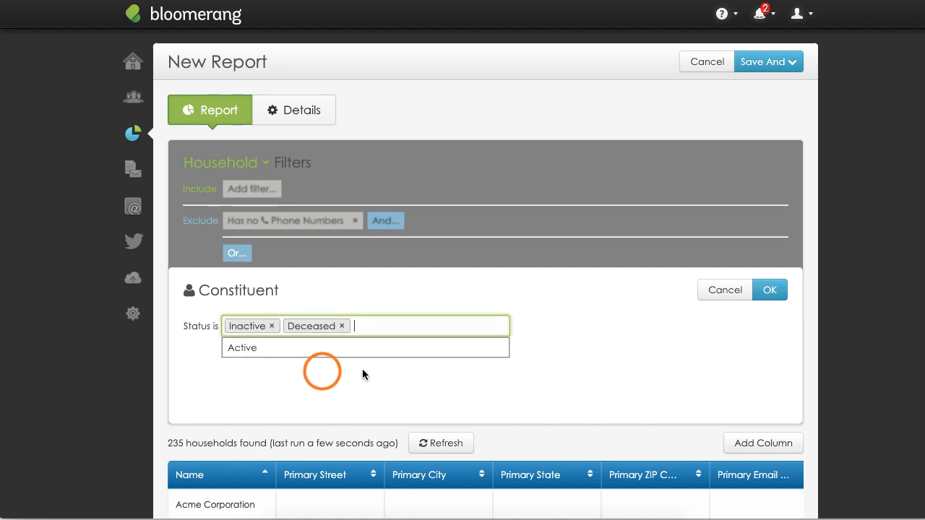
left_click(785, 292)
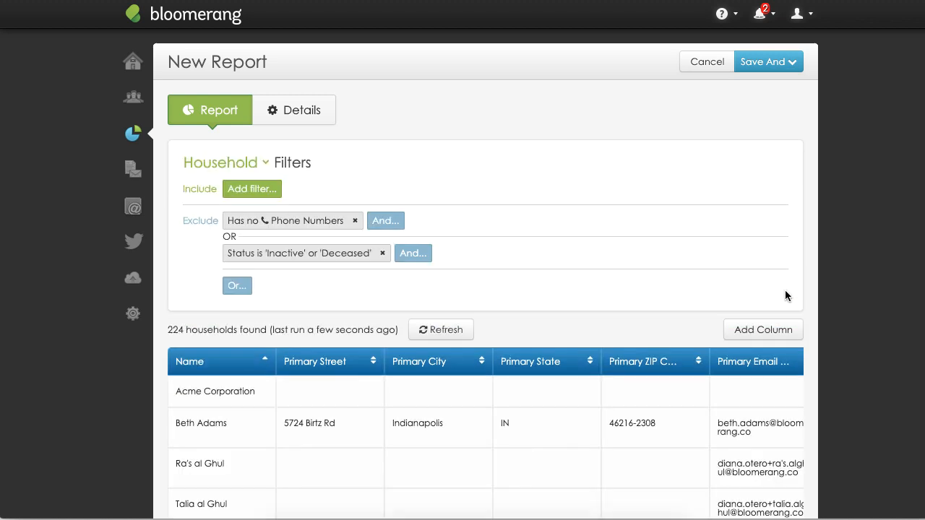
- Add another OR exclude filter for Communication Restrictions that are Do Not Call or Do Not Solicit
left_click(239, 289)
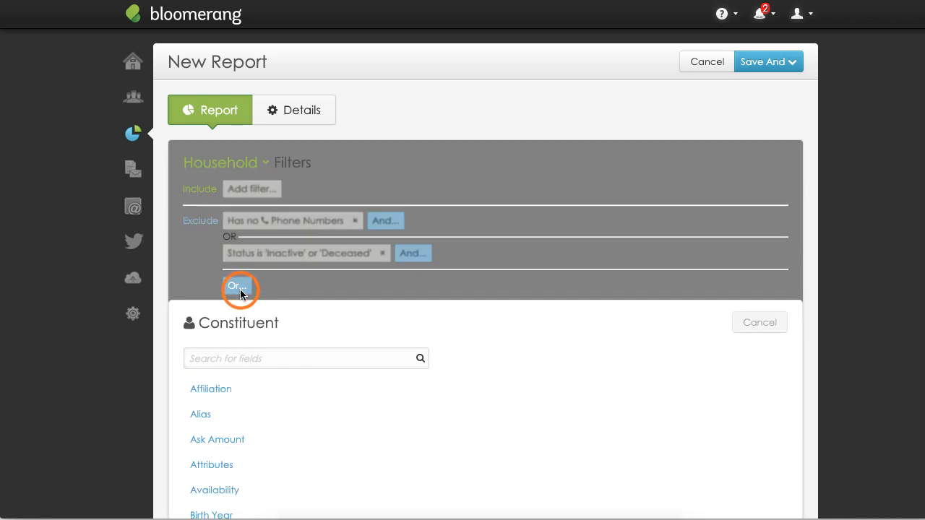
type("Communicat")
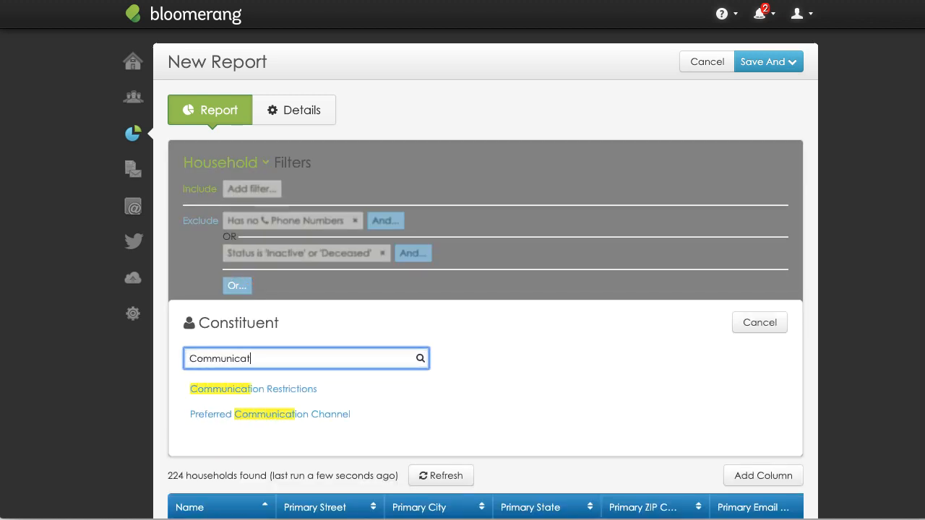
left_click(306, 389)
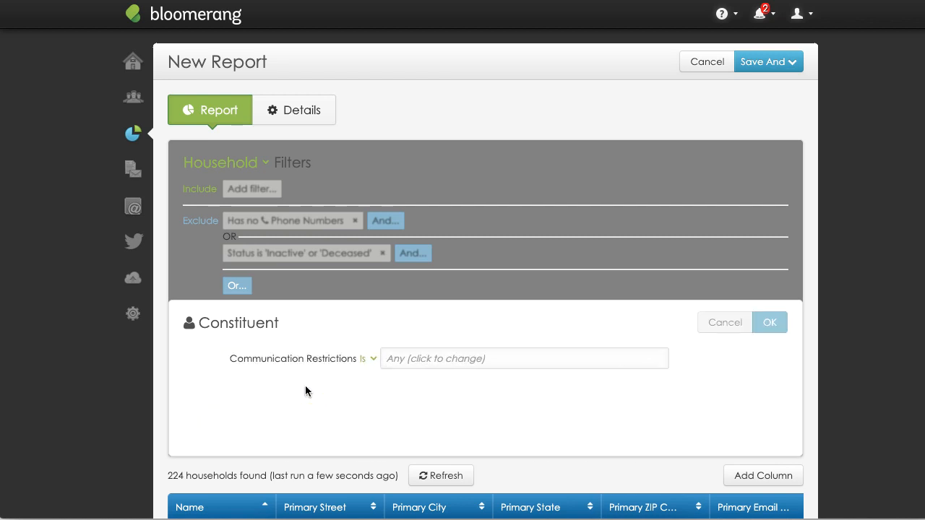
left_click(410, 356)
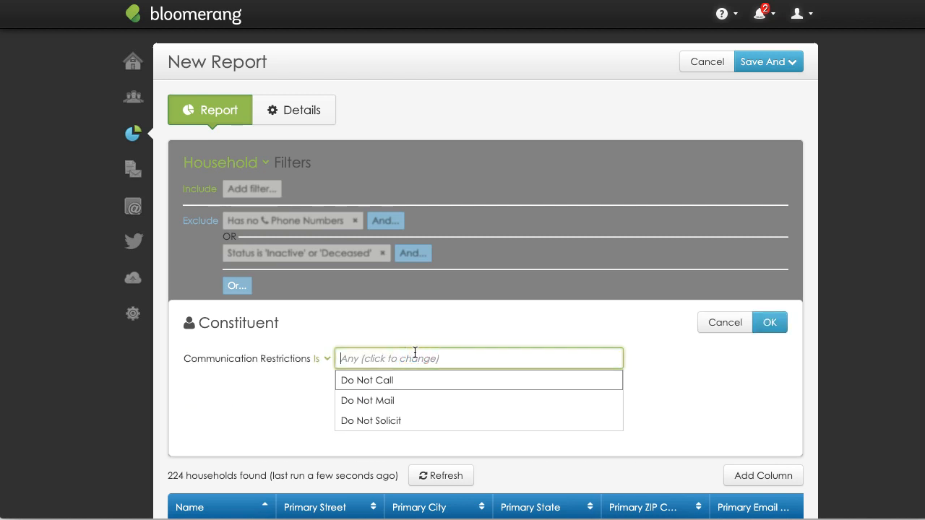
left_click(414, 380)
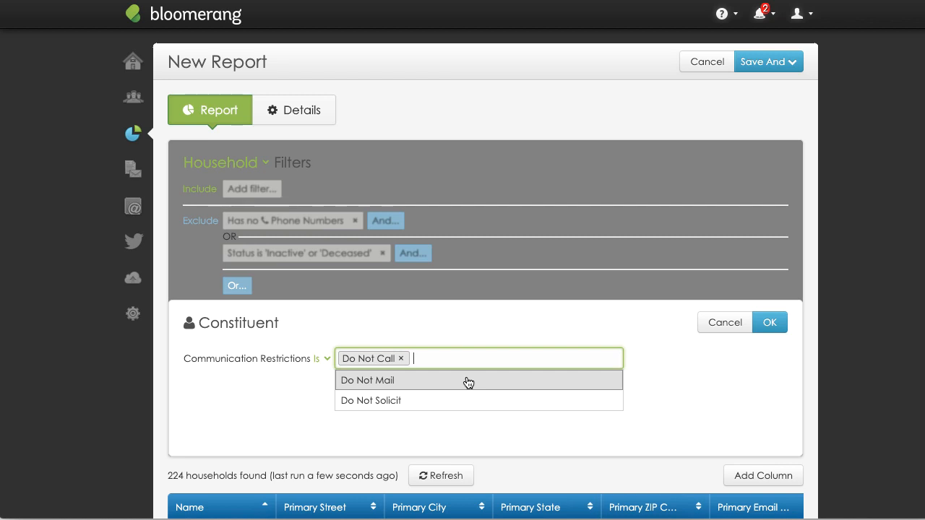
left_click(465, 400)
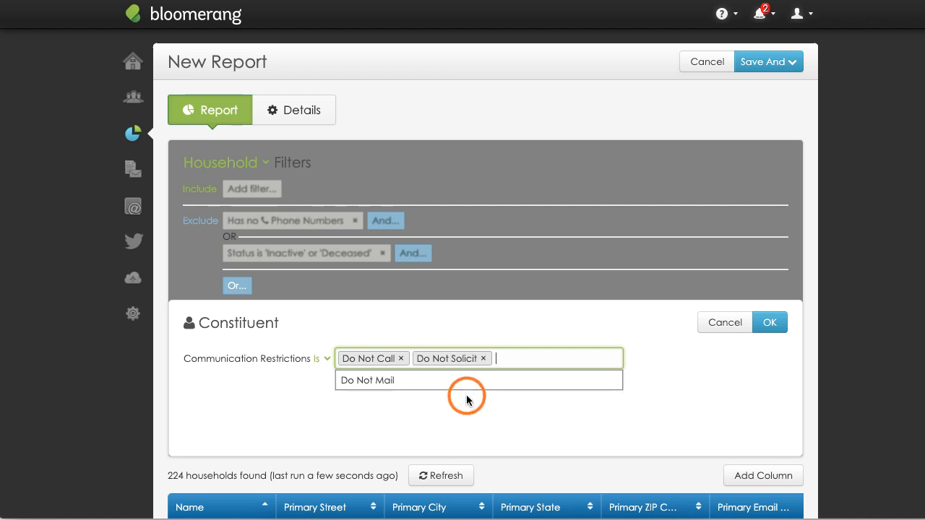
left_click(658, 379)
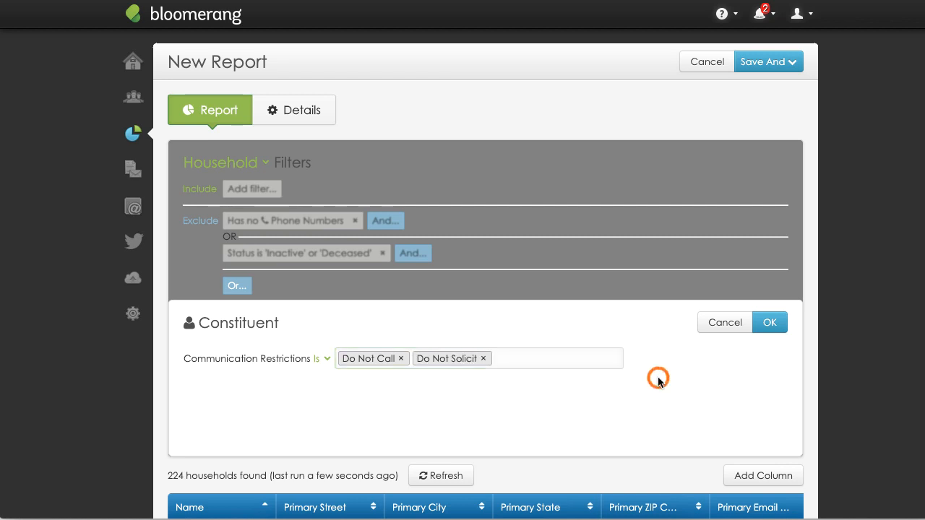
left_click(770, 327)
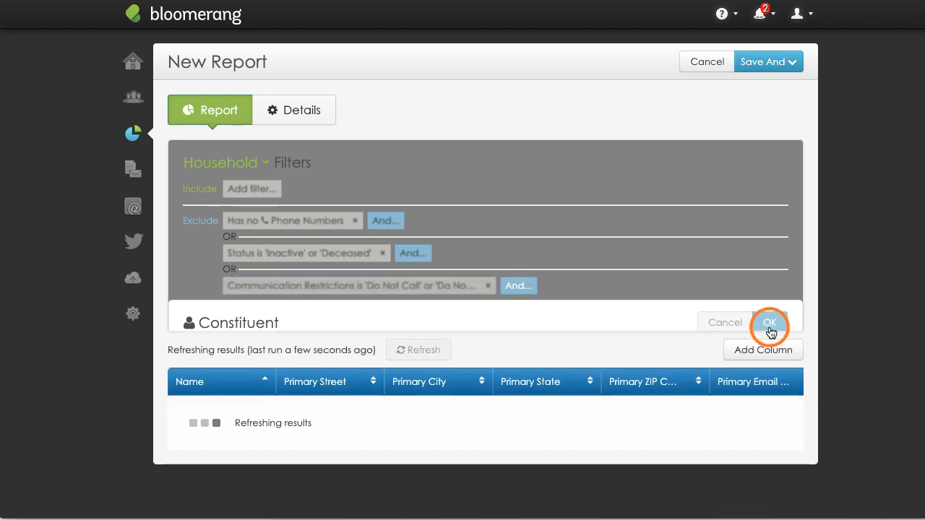
- Add another OR exclude filter for constituents whose Type is Organization
left_click(232, 320)
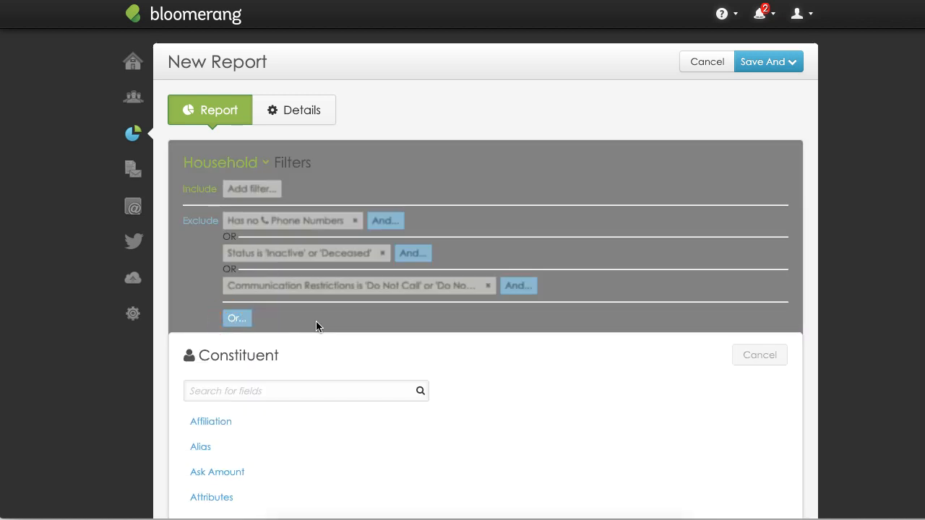
type("Type")
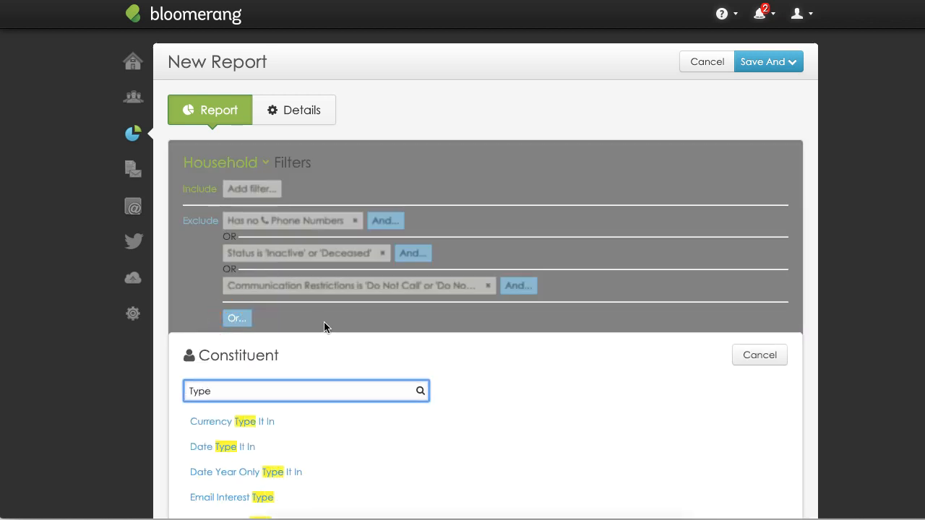
scroll(500, 382, "down", 3)
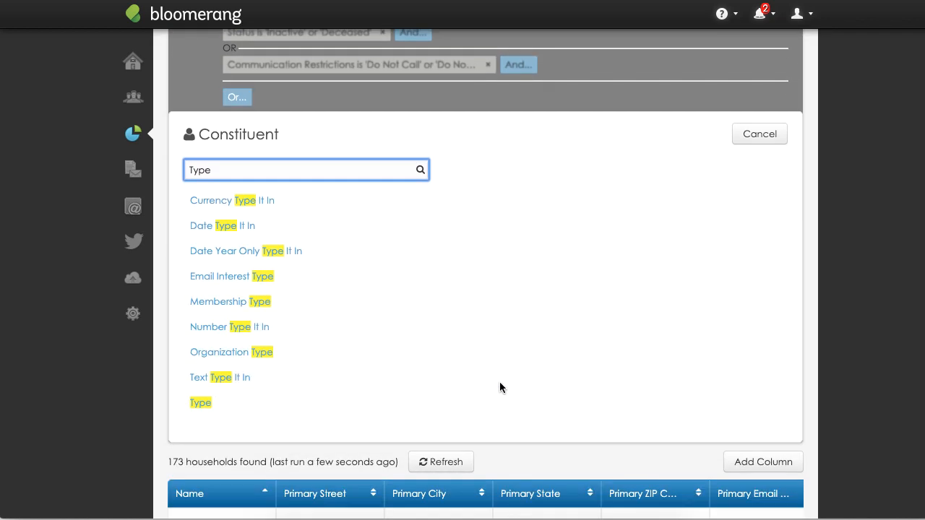
left_click(206, 402)
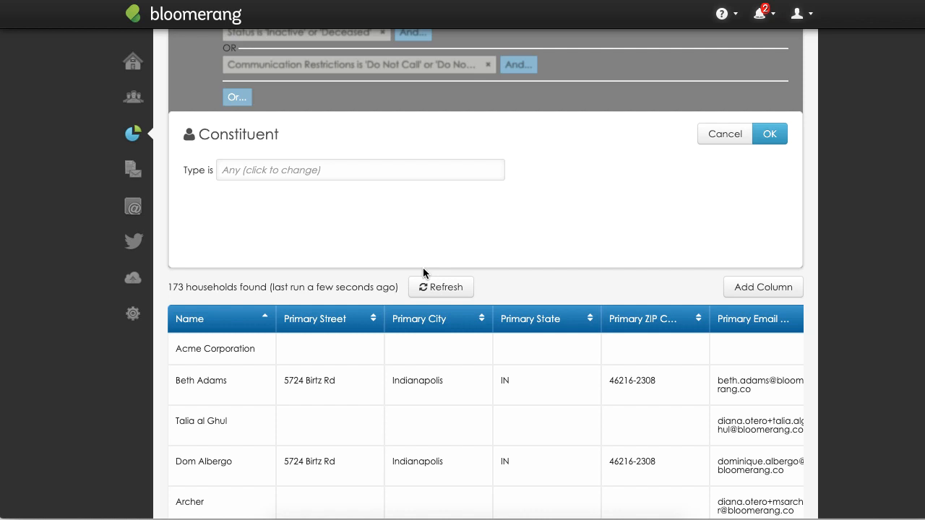
left_click(322, 171)
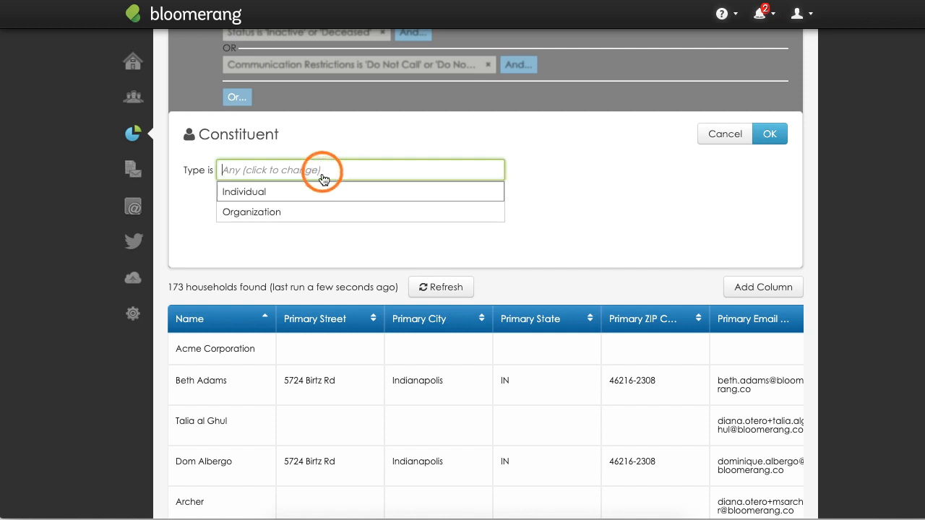
left_click(305, 209)
left_click(769, 135)
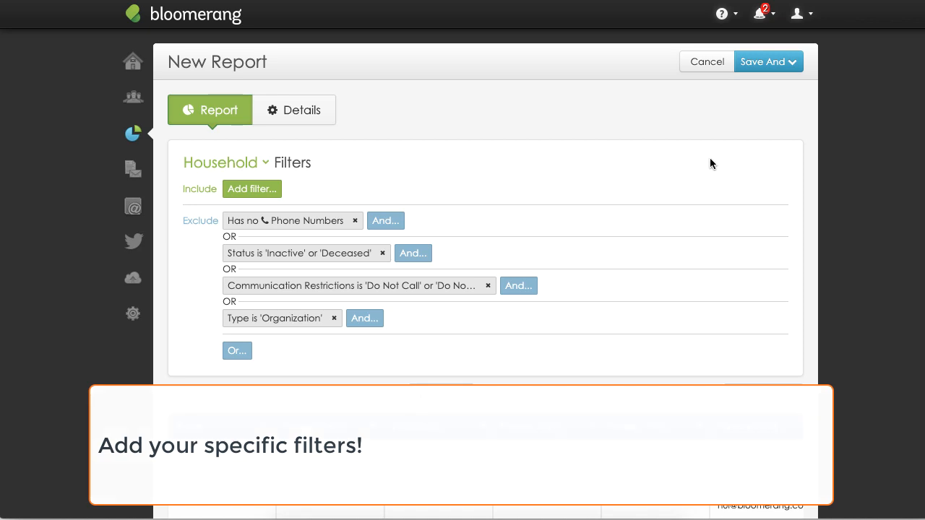
- Add an include filter for constituents whose Engagement Level is Hot or On Fire!
left_click(273, 189)
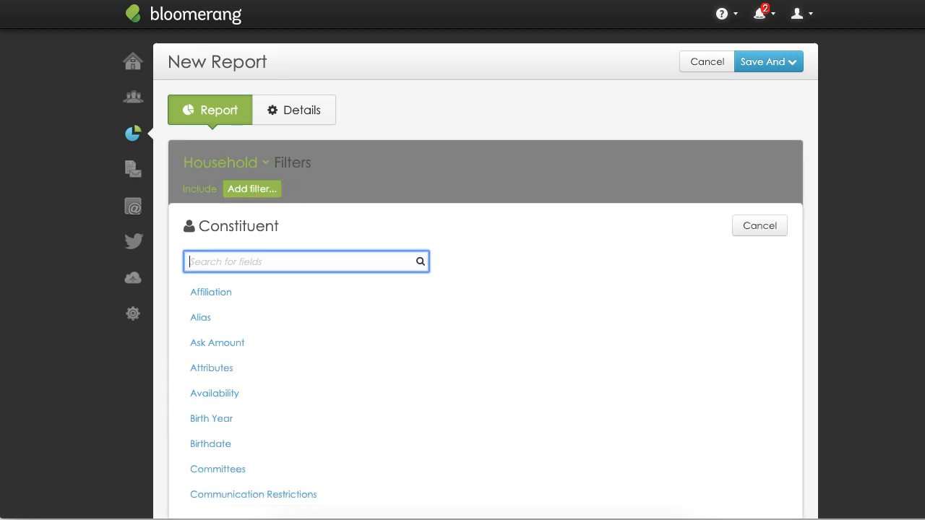
type("Engagement")
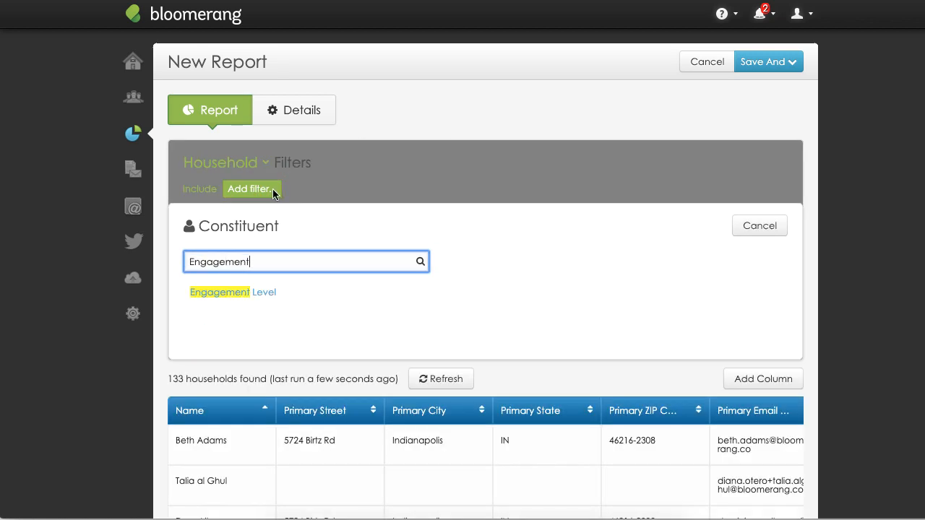
left_click(253, 292)
left_click(365, 266)
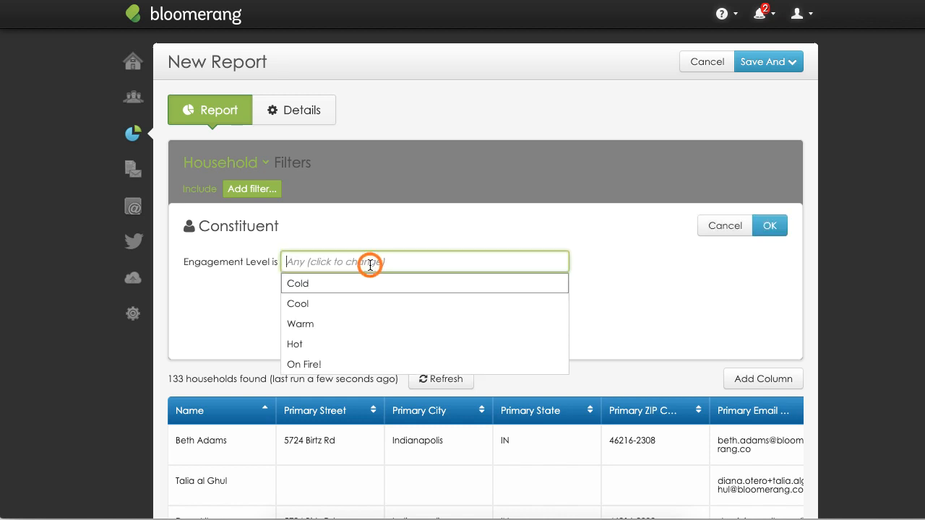
left_click(368, 343)
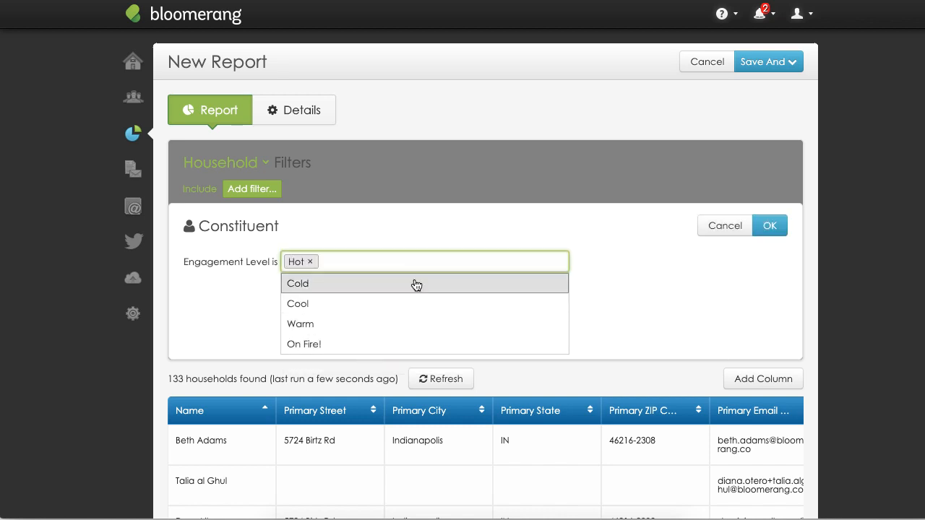
left_click(380, 342)
left_click(769, 226)
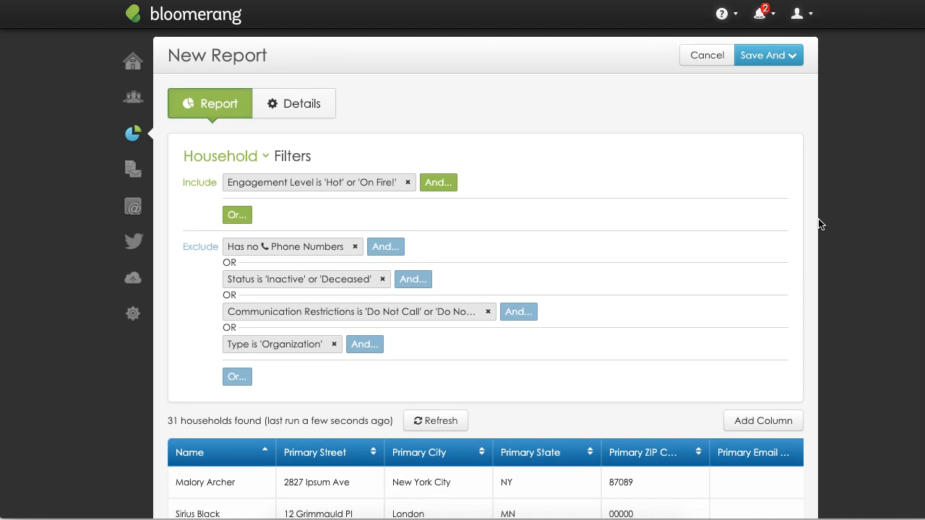
- Open the record of the third constituent in the report results in a new tab and start a new interaction on it
scroll(820, 224, "down", 5)
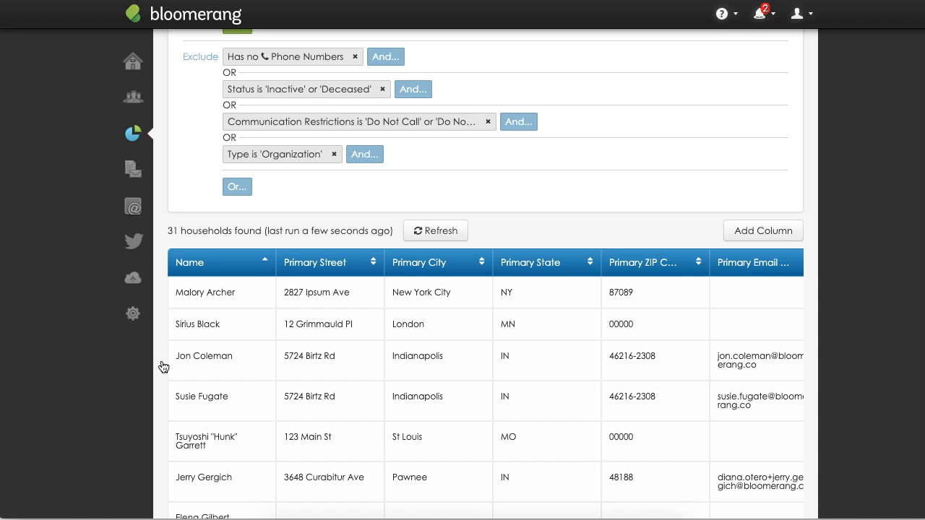
right_click(203, 358)
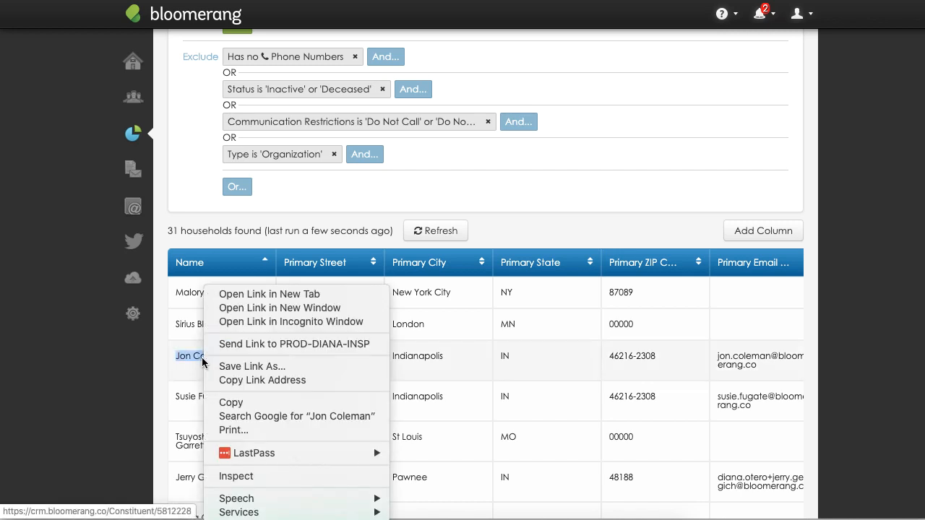
left_click(262, 294)
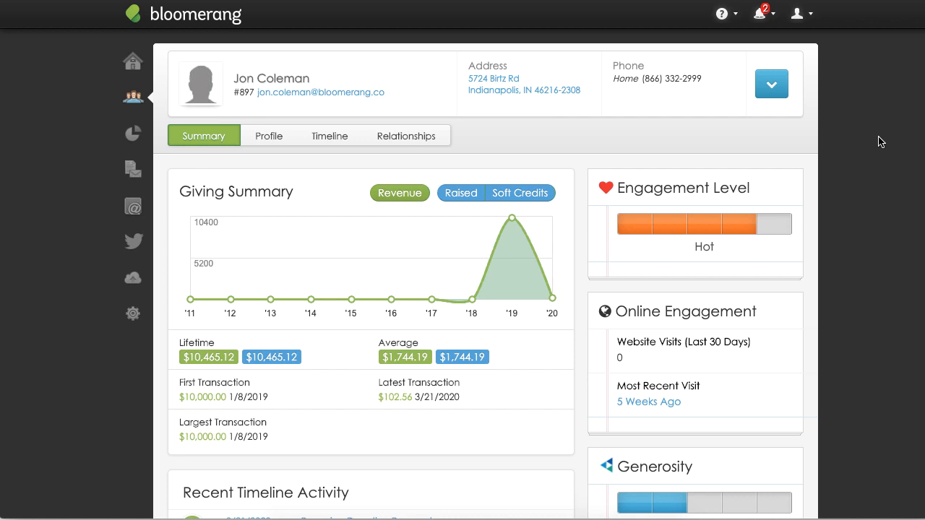
left_click(777, 91)
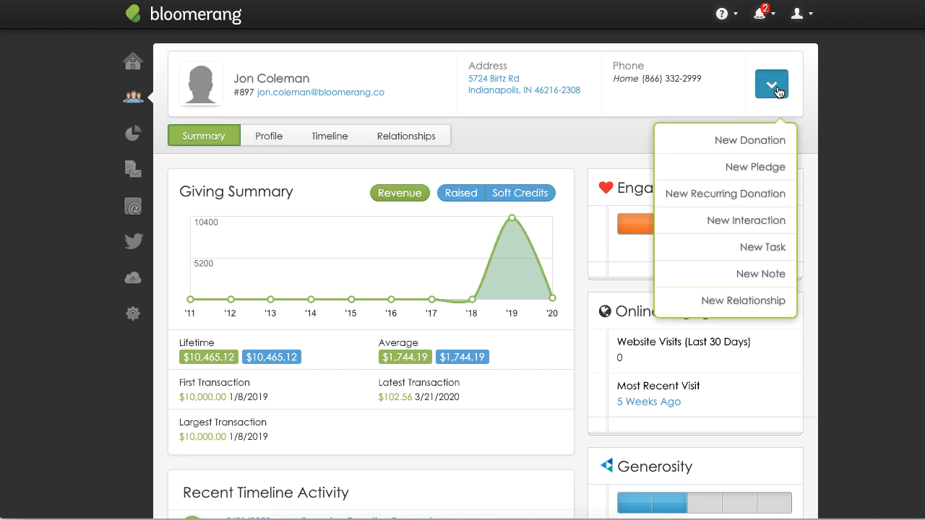
left_click(774, 223)
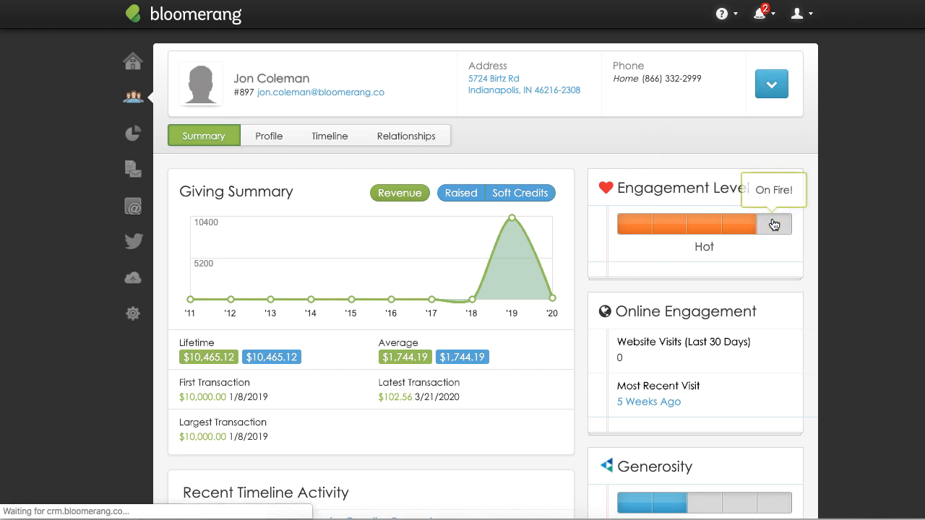
scroll(480, 185, "down", 2)
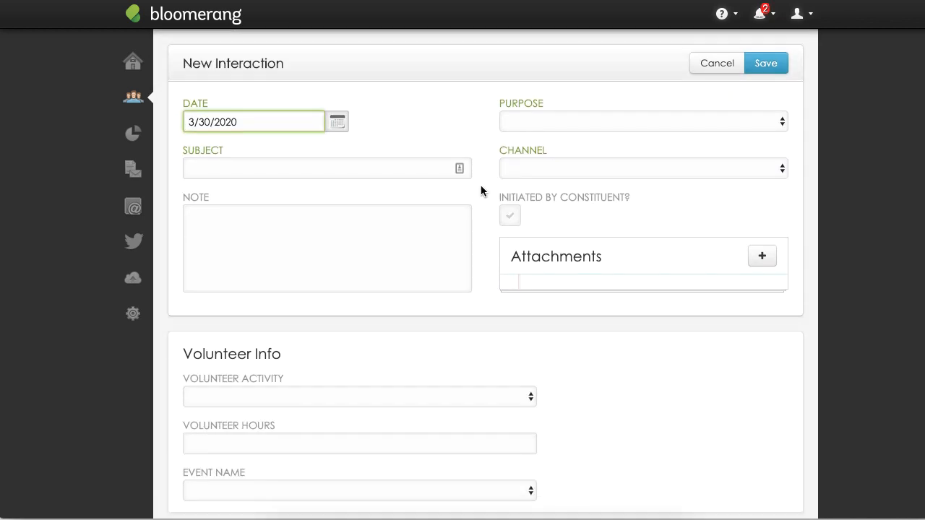
- Set the new interaction's purpose to Impact/Cultivation and its channel to Phone
left_click(548, 129)
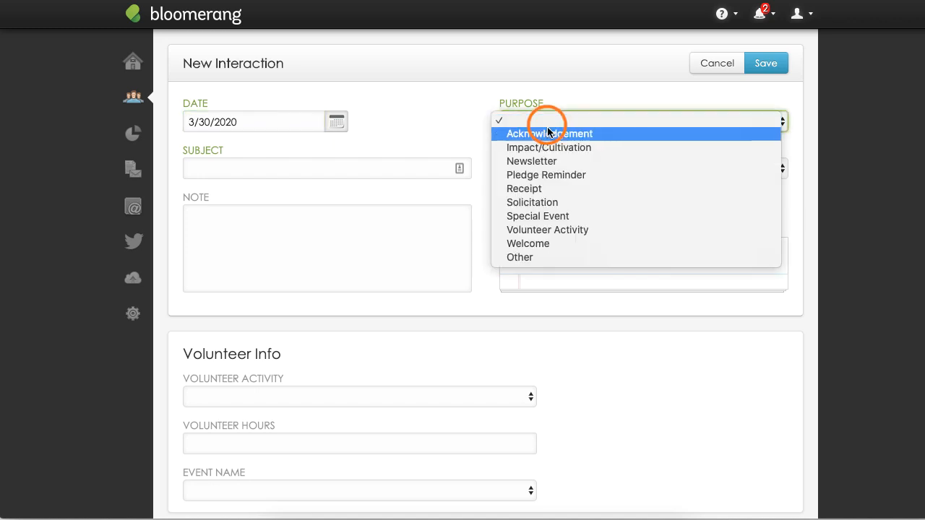
left_click(561, 152)
left_click(570, 169)
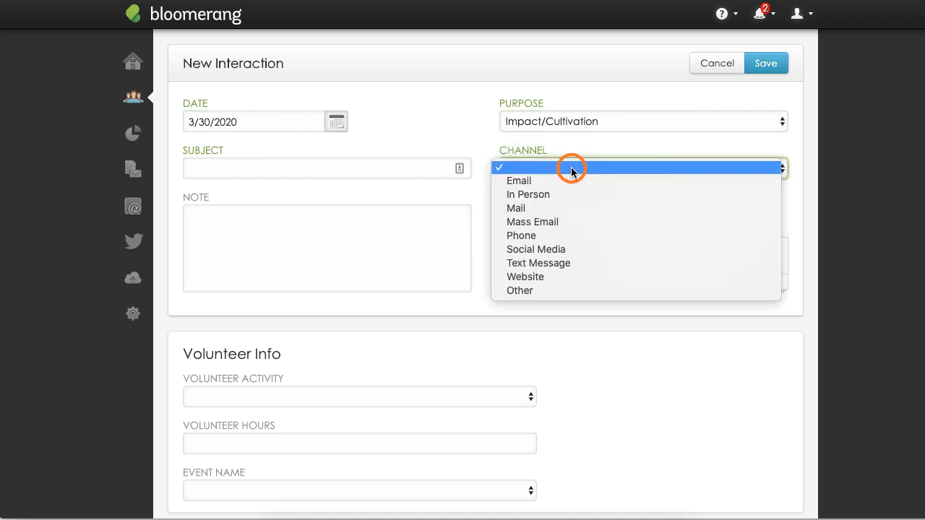
left_click(577, 236)
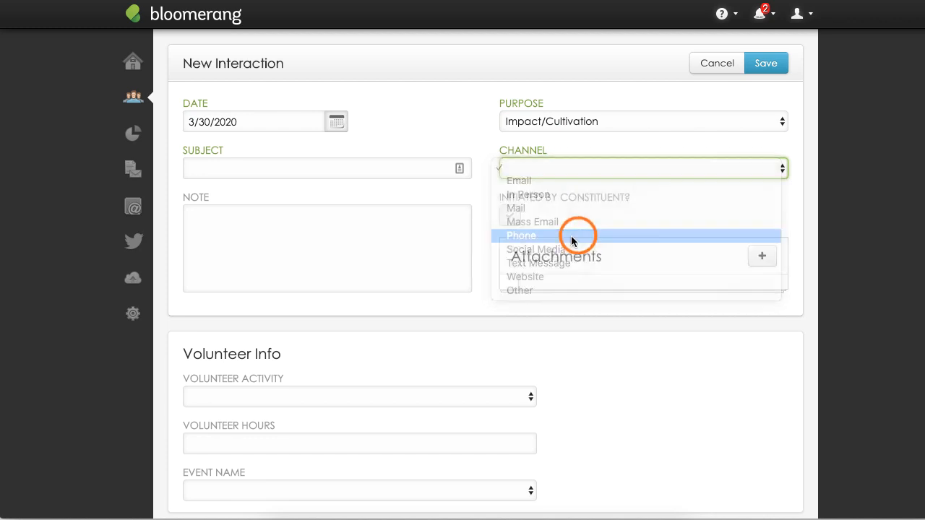
- Give the interaction the subject "Check-in Call" and save it, returning to the household report
left_click(283, 165)
type("Check-in")
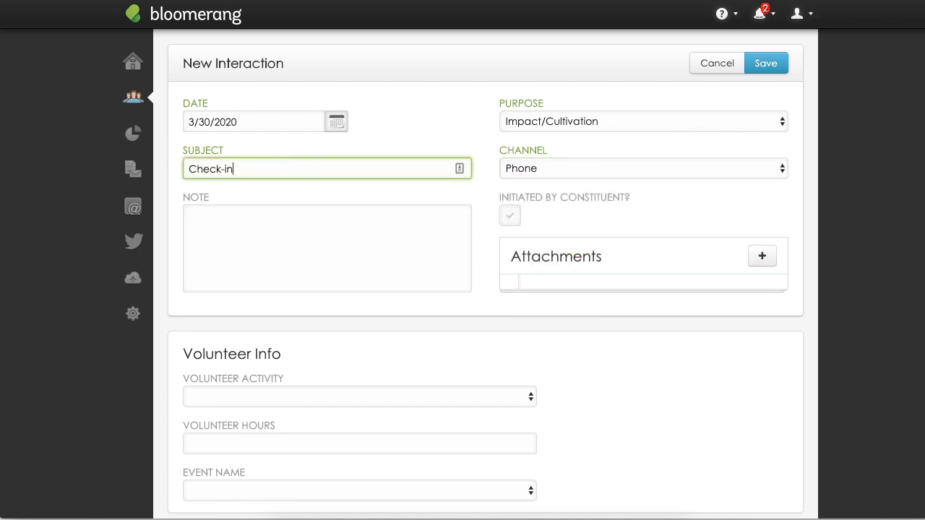
type(" Call")
left_click(293, 219)
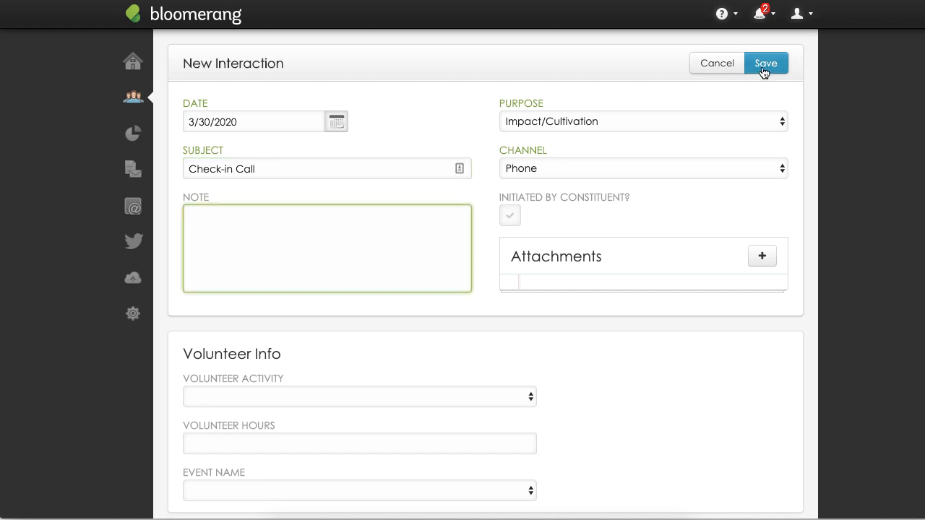
left_click(764, 63)
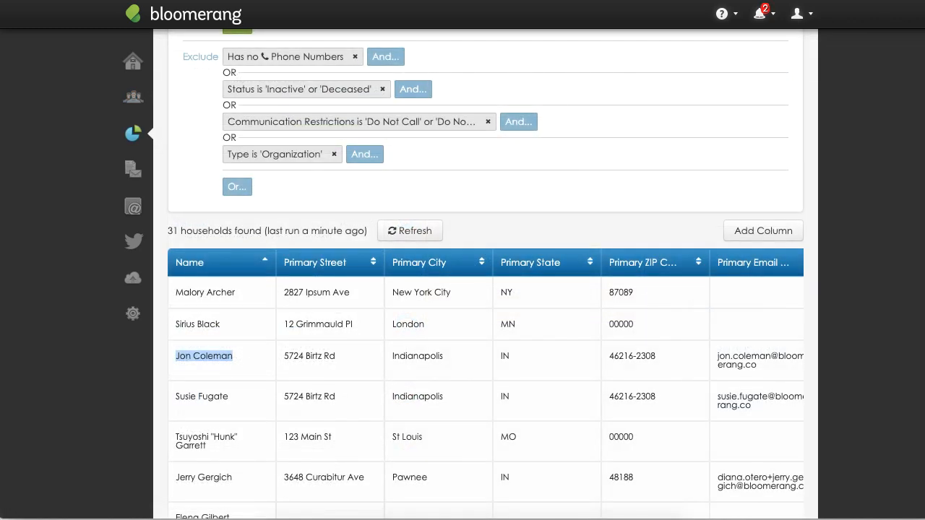
left_click(217, 359)
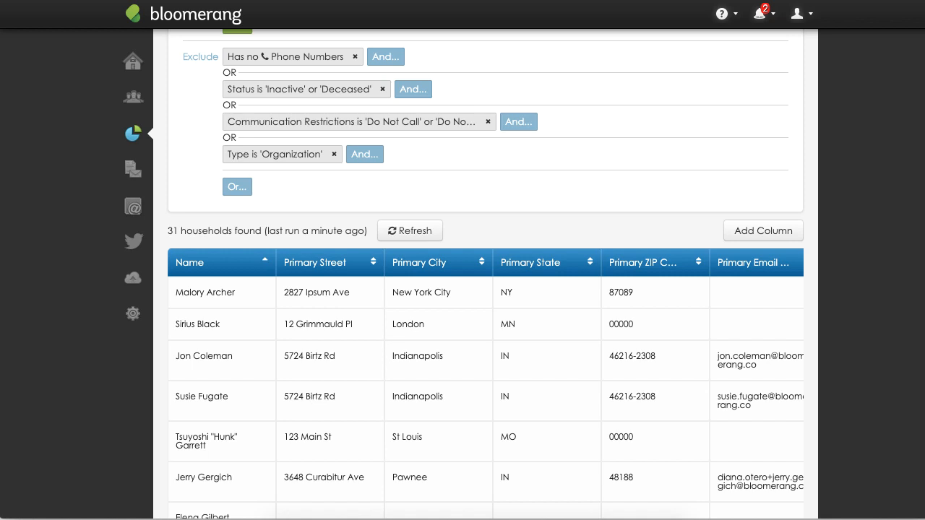